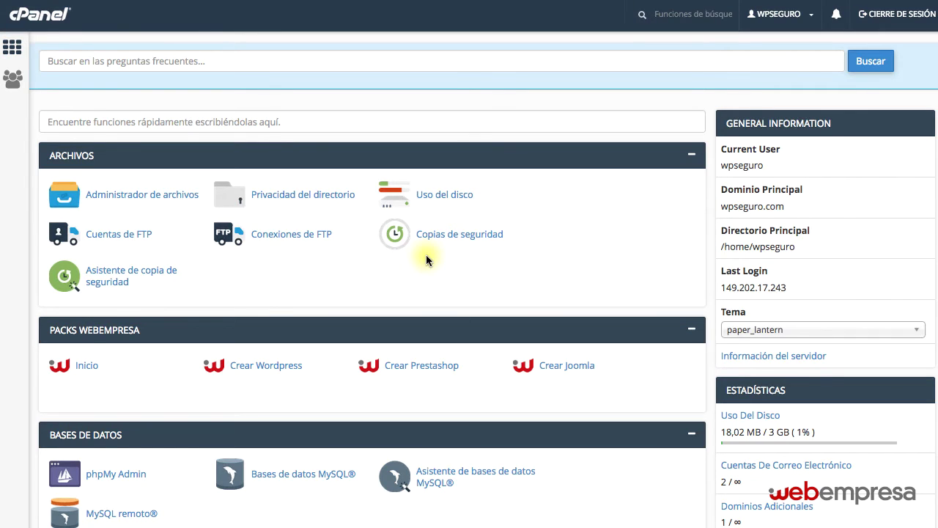
# Open the domain Alias page and go to its list of existing aliases.
pyautogui.scroll(-5, 372, 274)
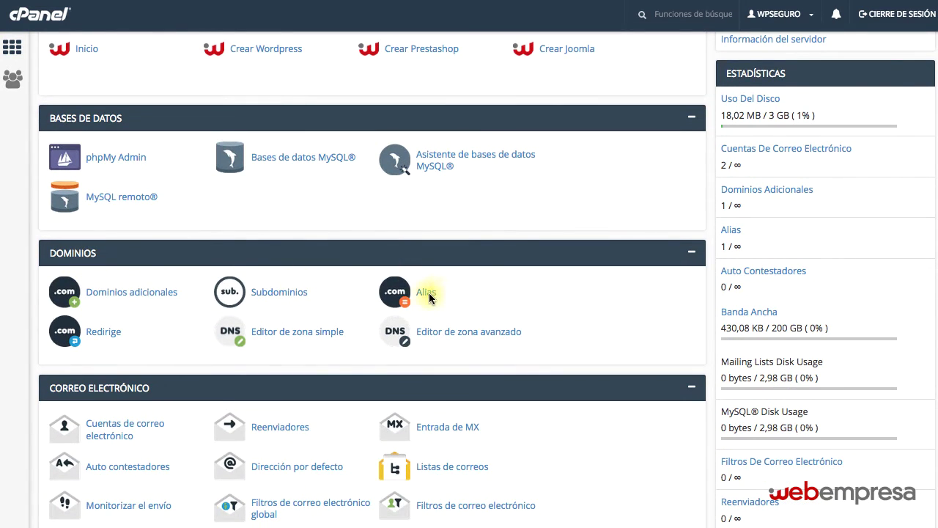
pyautogui.click(431, 295)
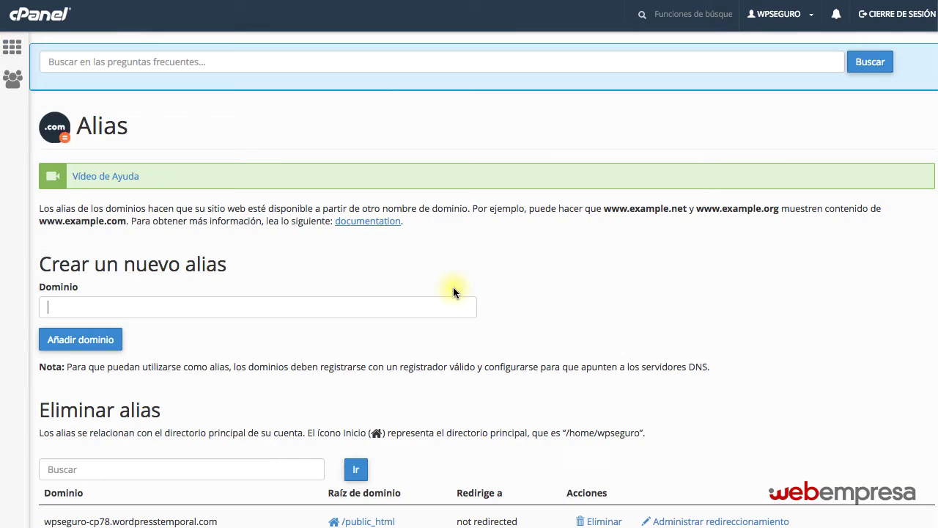
pyautogui.scroll(-3, 425, 292)
# Examine the parts of the temporary alias wpseguro-cp78.wordpresstemporal.com: the account name, the cp78 server part and the base domain.
pyautogui.doubleClick(60, 416)
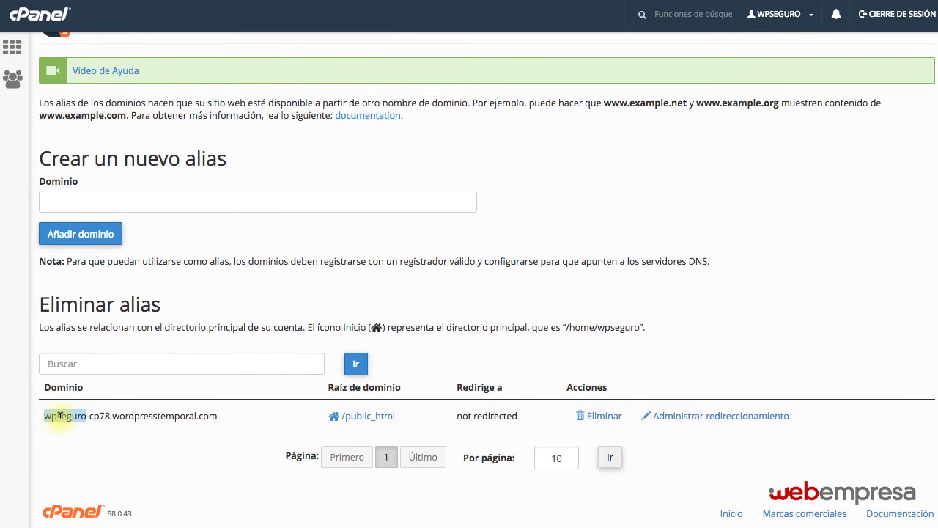
pyautogui.moveTo(60, 415); pyautogui.dragTo(186, 429)
pyautogui.click(128, 428)
pyautogui.scroll(1, 128, 428)
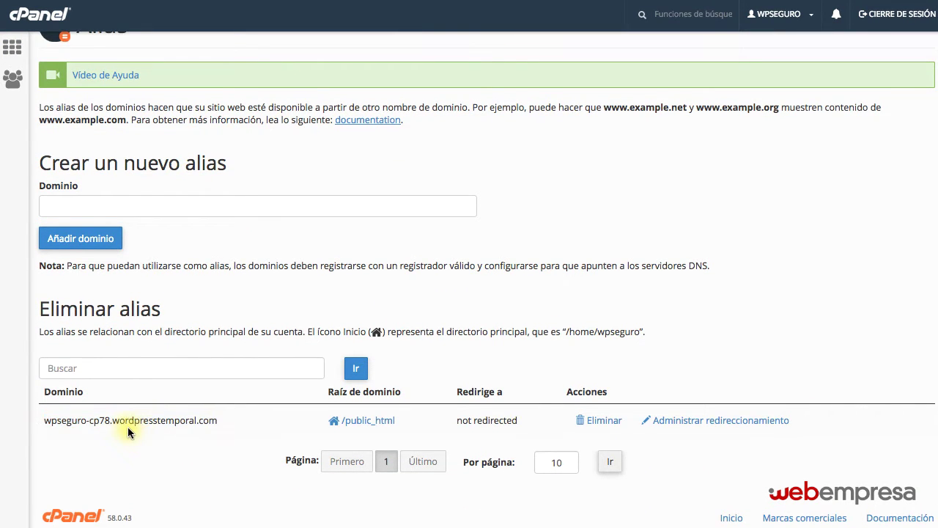
pyautogui.moveTo(85, 420); pyautogui.dragTo(28, 420)
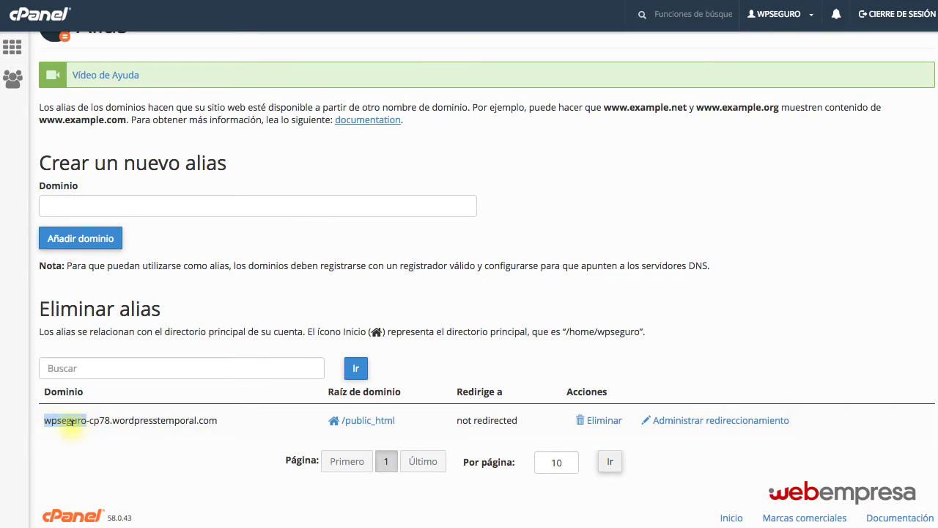
pyautogui.moveTo(90, 420); pyautogui.dragTo(111, 421)
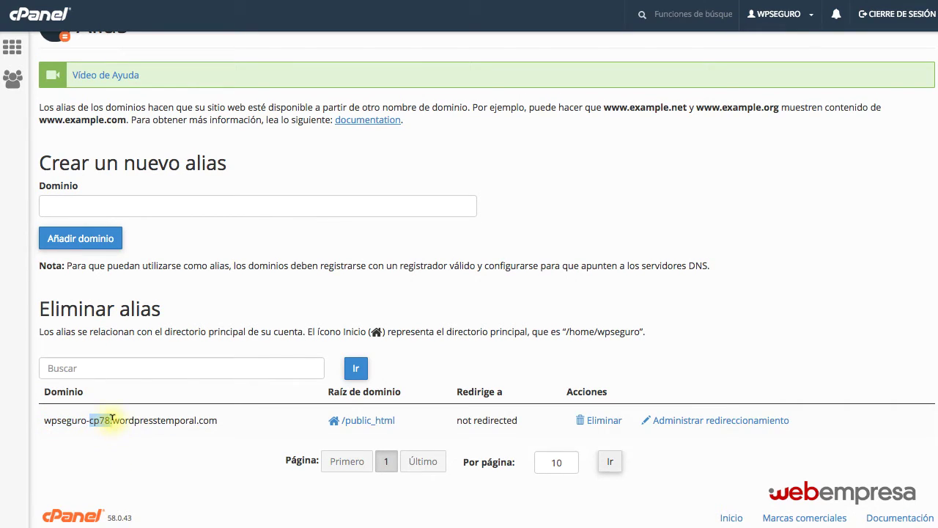
pyautogui.click(113, 419)
pyautogui.moveTo(114, 419); pyautogui.dragTo(132, 455)
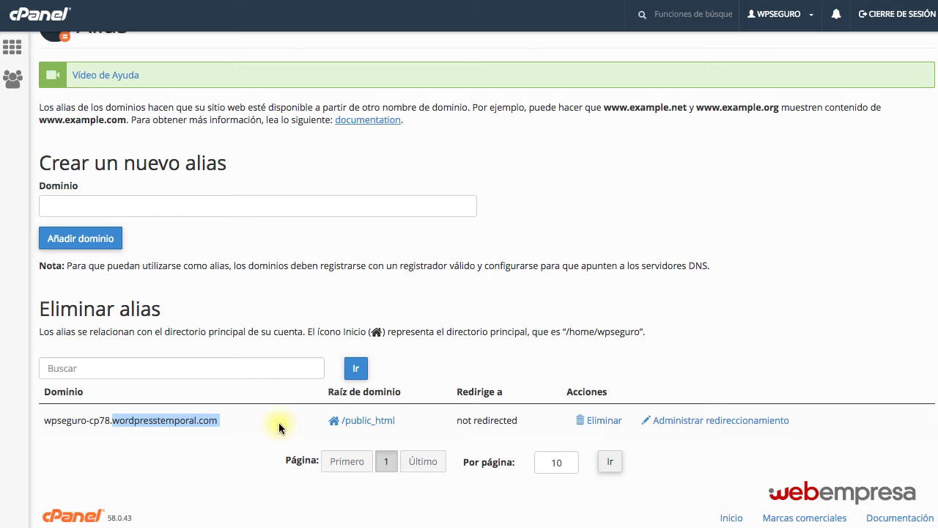
pyautogui.click(245, 431)
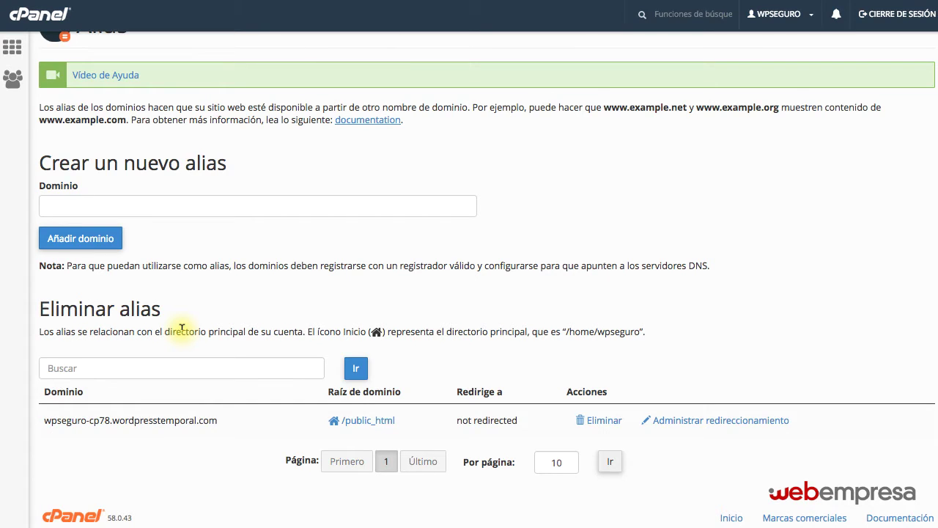
# Return to the cPanel home page, open the file manager and check the contents of public_html.
pyautogui.scroll(3, 239, 258)
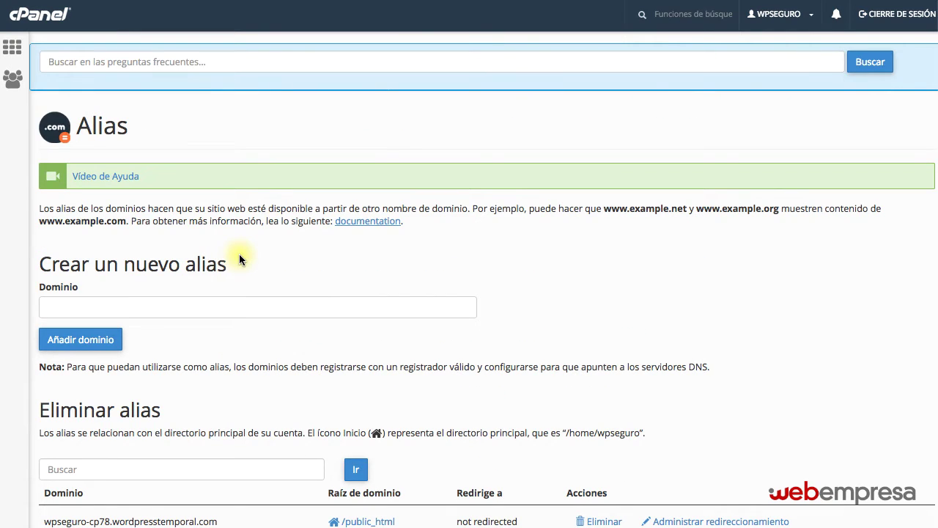
pyautogui.click(41, 15)
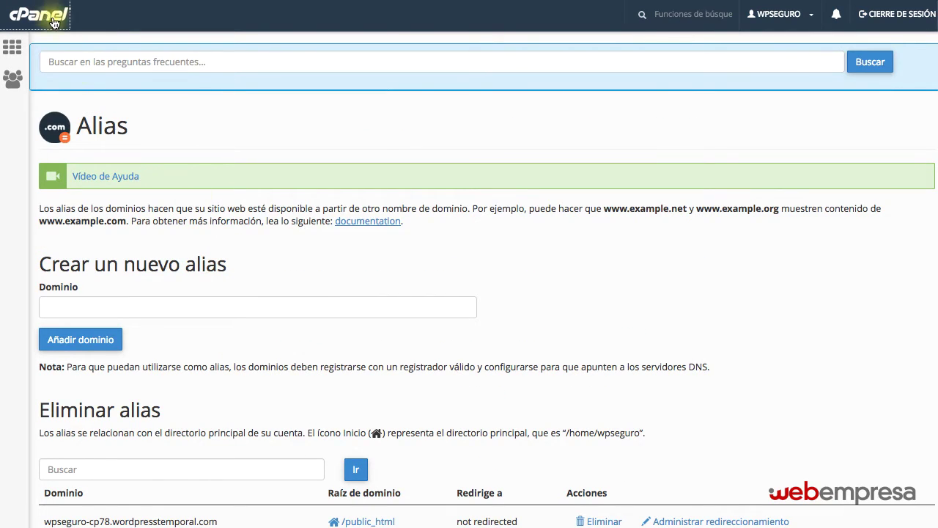
pyautogui.click(190, 65)
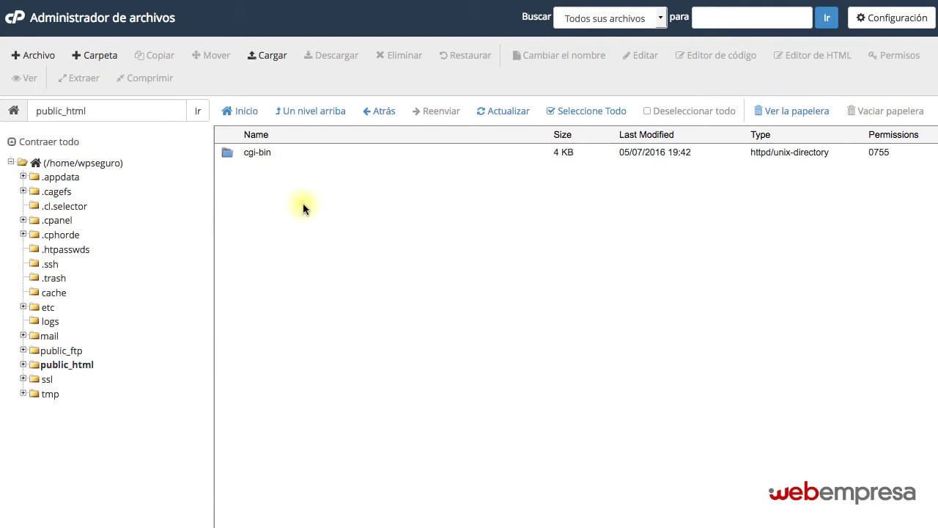
pyautogui.click(38, 110)
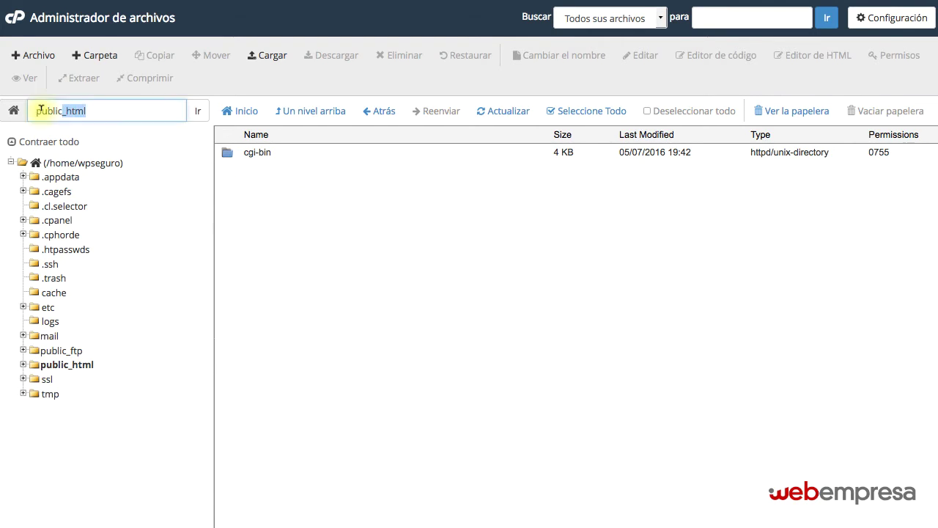
pyautogui.click(267, 190)
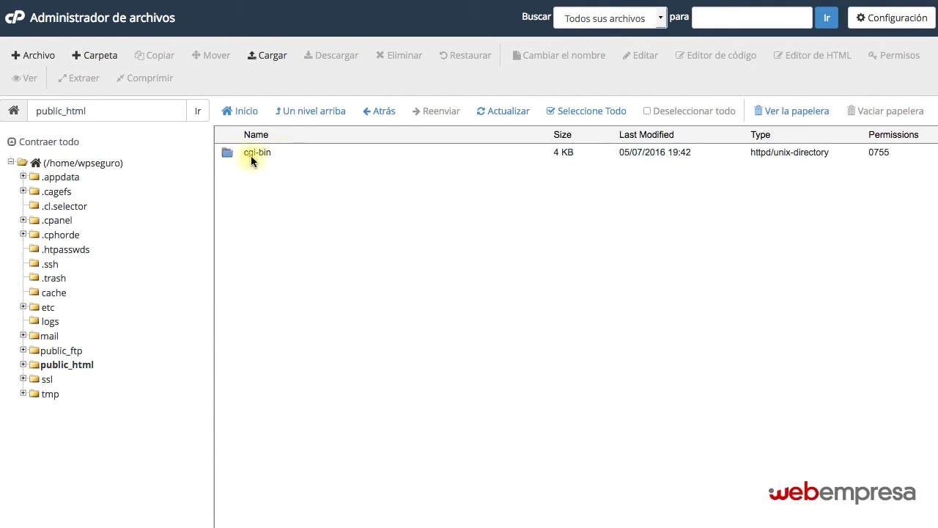
# Go up to the account's home directory, look through its folders and files, and reopen public_html.
pyautogui.click(305, 114)
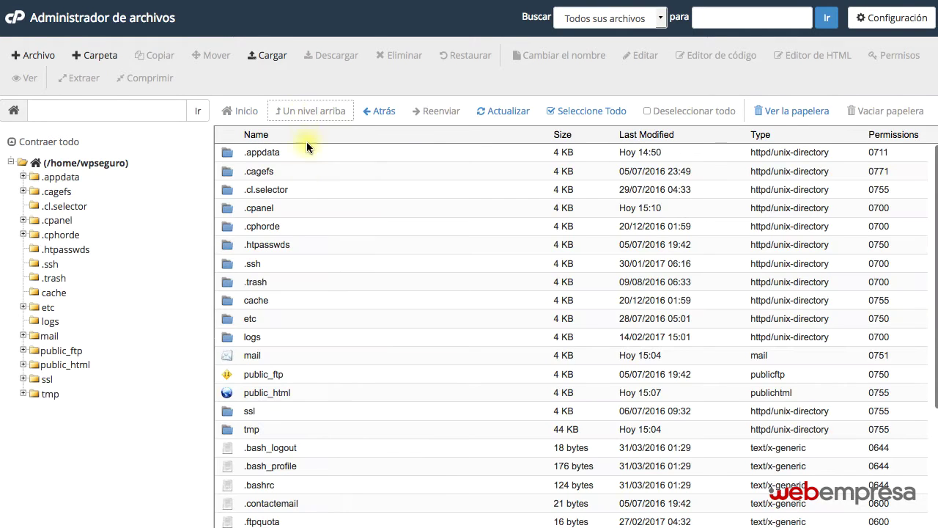
pyautogui.click(311, 395)
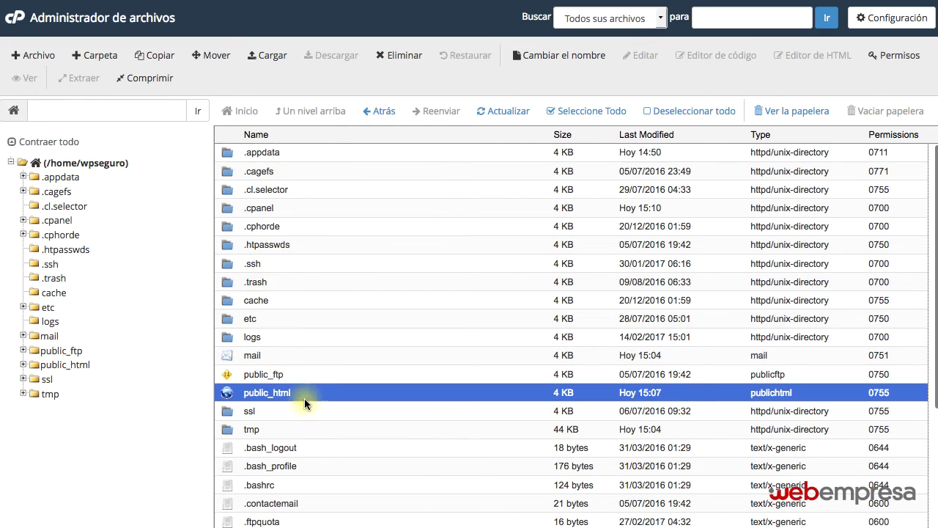
pyautogui.scroll(-3, 306, 402)
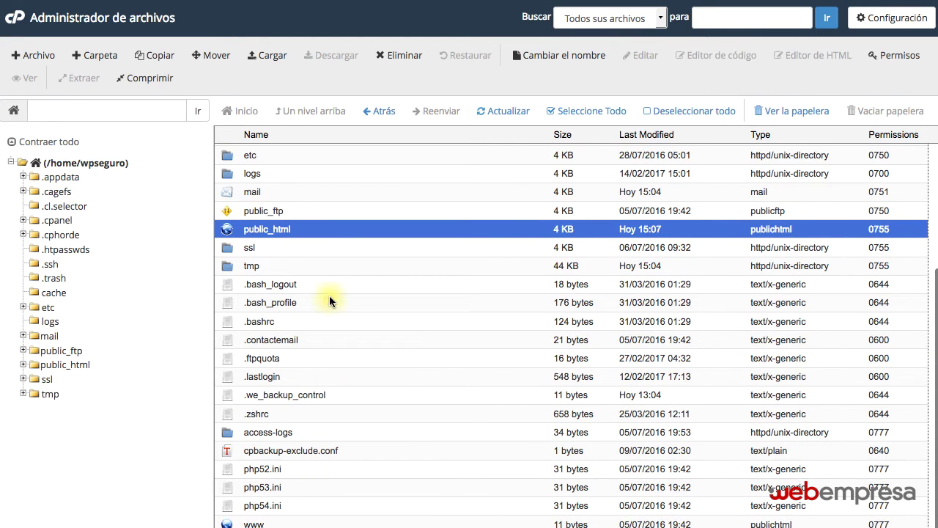
pyautogui.scroll(3, 329, 295)
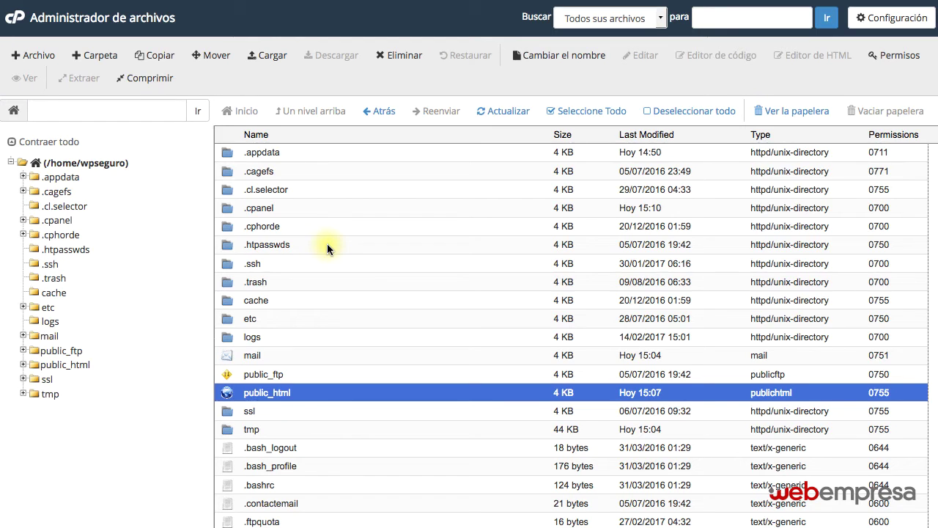
pyautogui.doubleClick(314, 389)
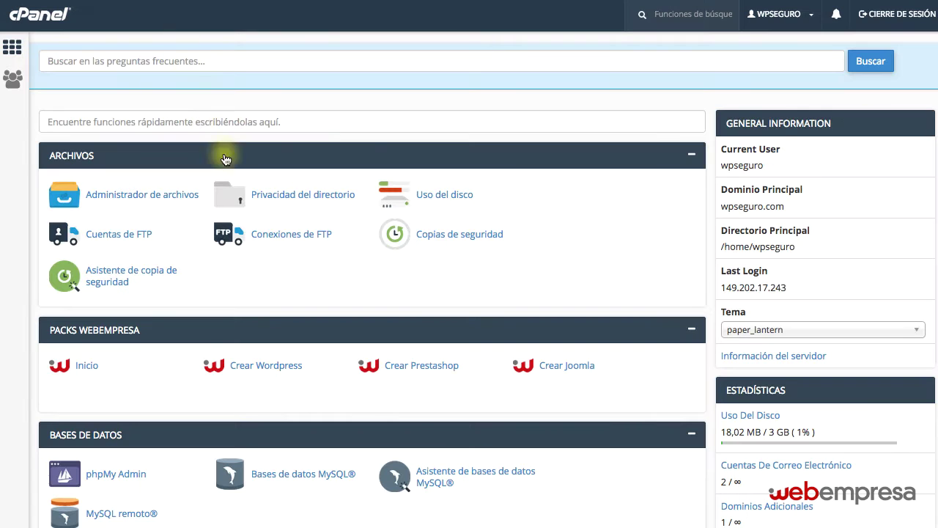
# Open the Webempresa WordPress packs from the cPanel home page and choose Pack Mimas for installation.
pyautogui.scroll(-1, 271, 243)
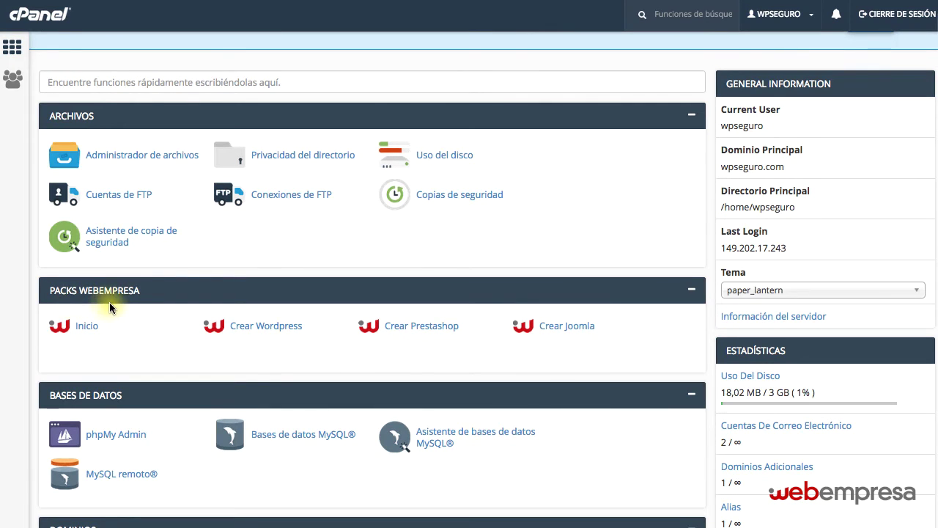
pyautogui.click(239, 330)
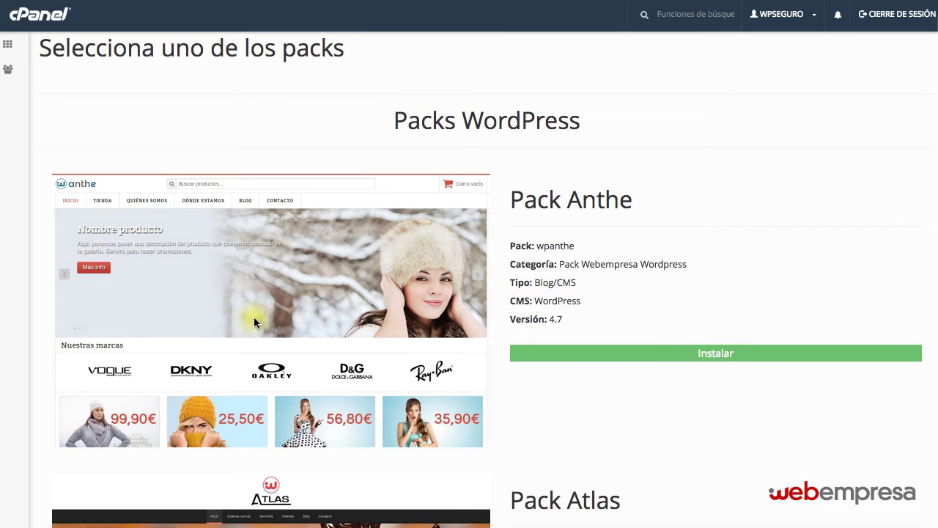
pyautogui.scroll(-14, 378, 250)
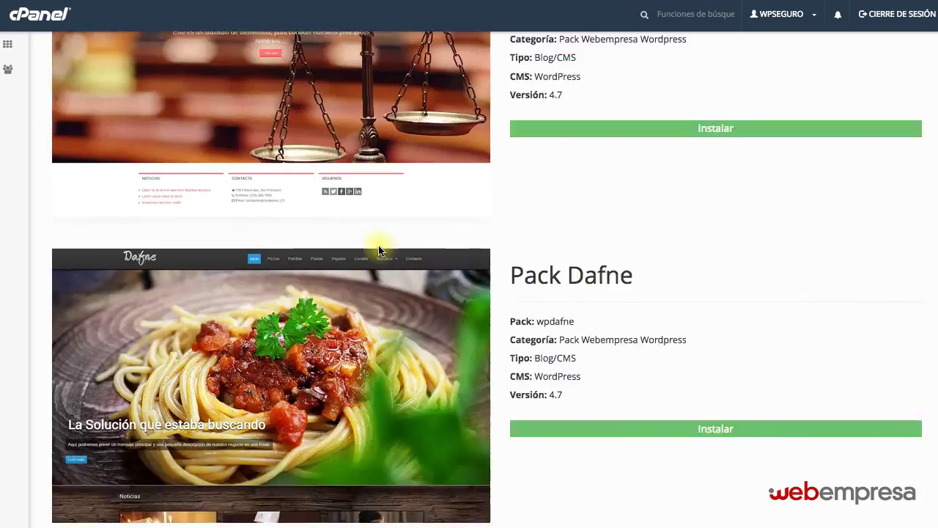
pyautogui.scroll(-20, 378, 250)
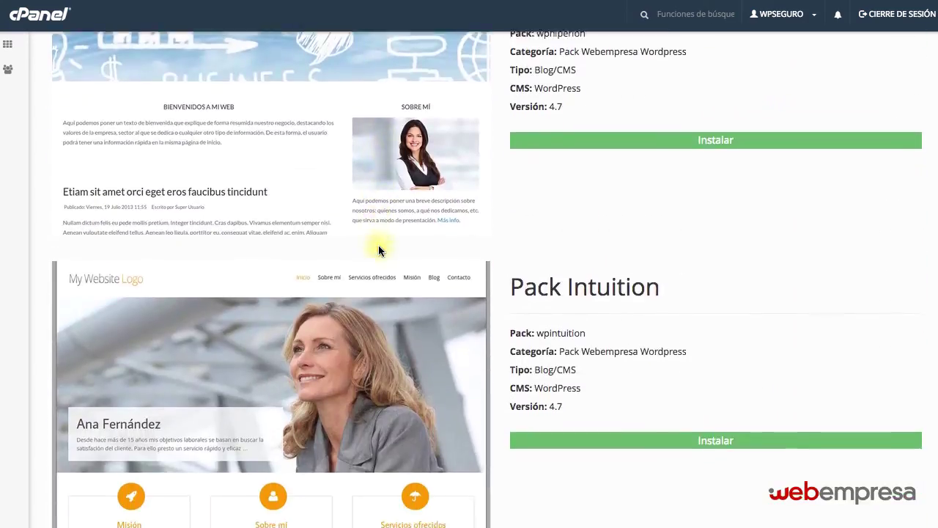
pyautogui.scroll(-12, 379, 250)
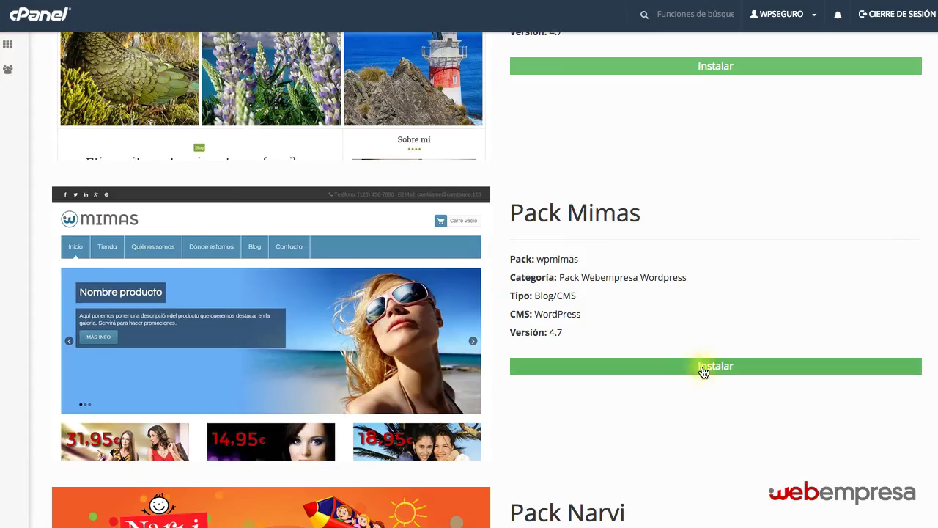
pyautogui.click(702, 365)
# Name the site "Mi Blog WordPress" and select wpseguro-cp78.wordpresstemporal.com as its domain.
pyautogui.click(575, 143)
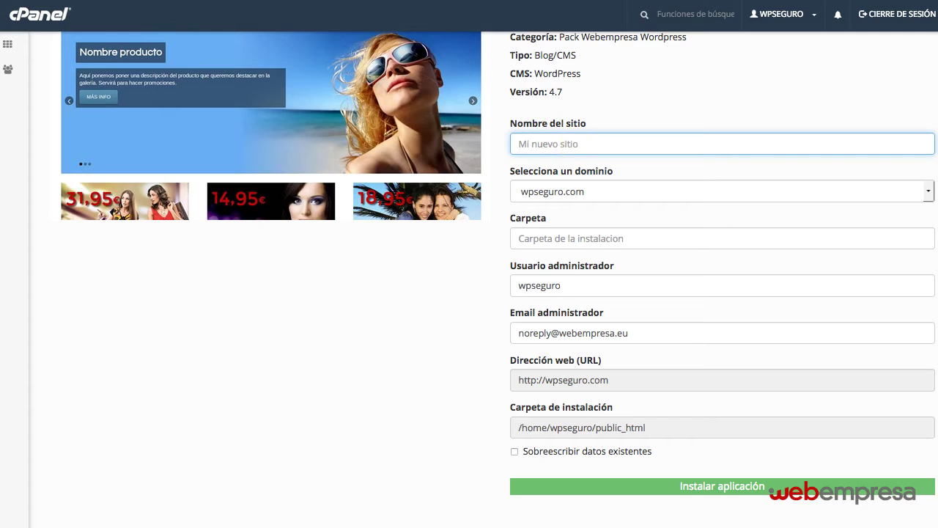
pyautogui.write('Mi Blog WordPress')
pyautogui.click(585, 190)
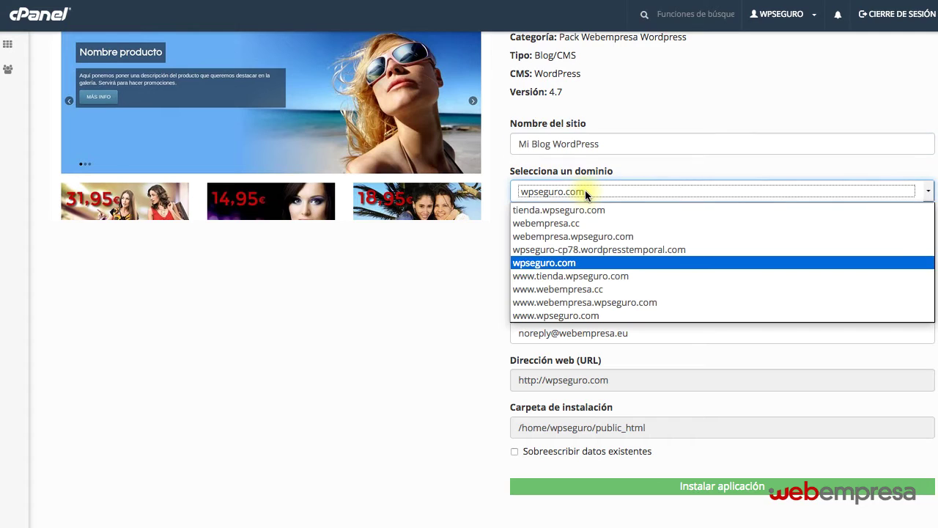
pyautogui.click(642, 249)
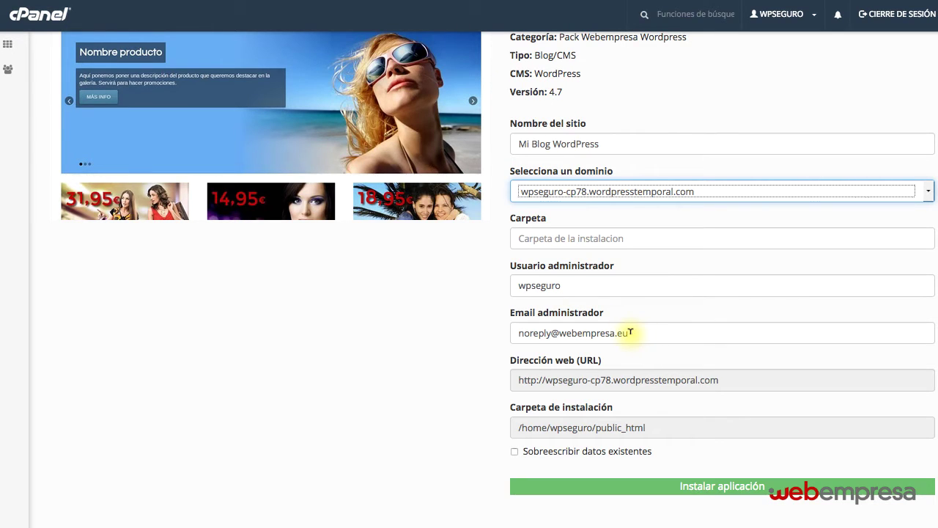
# Enable and confirm overwriting of existing data, and install the WordPress application.
pyautogui.scroll(-2, 629, 333)
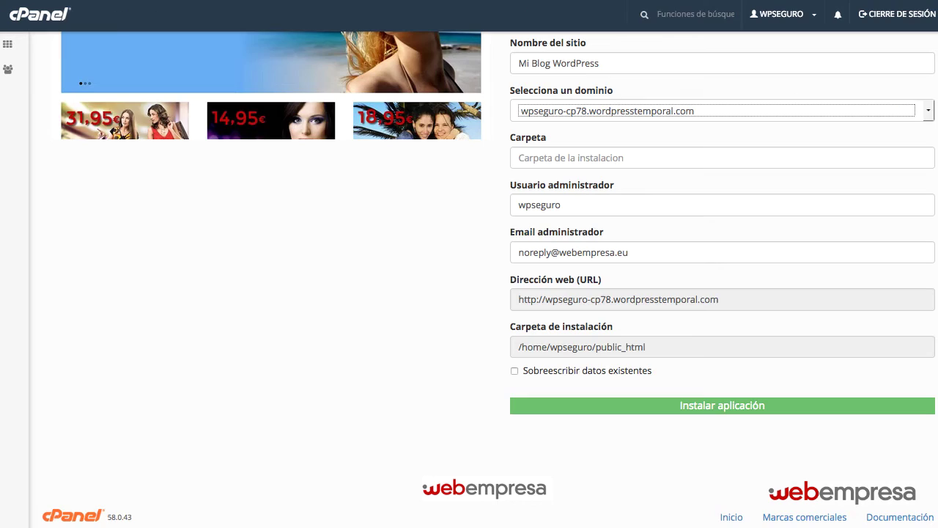
pyautogui.click(514, 371)
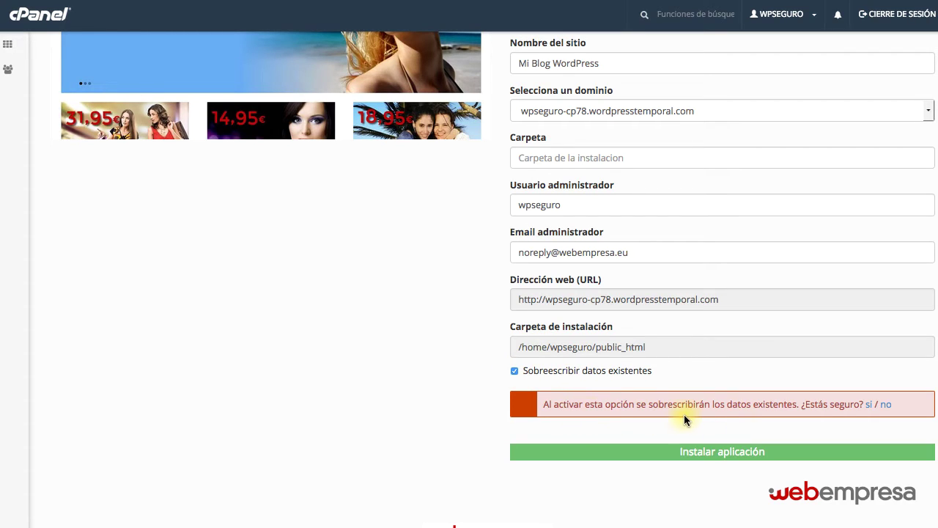
pyautogui.click(869, 406)
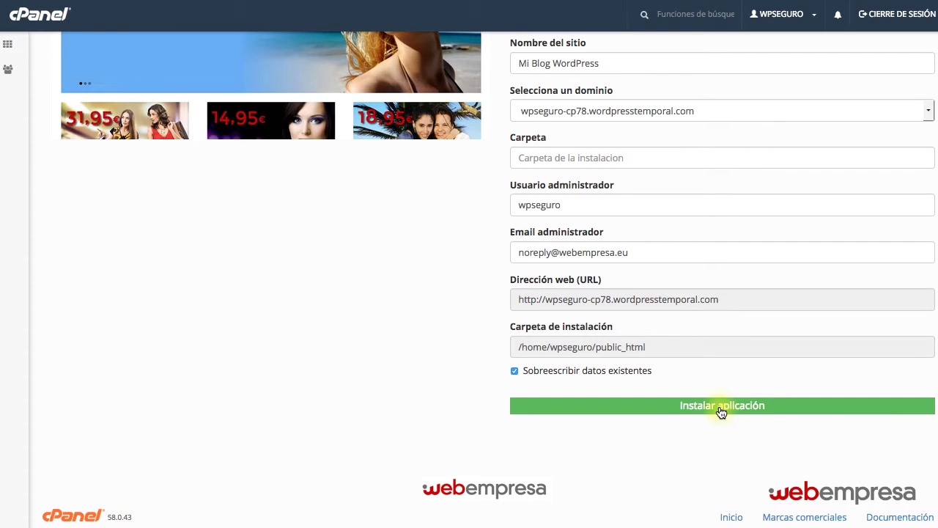
pyautogui.click(721, 411)
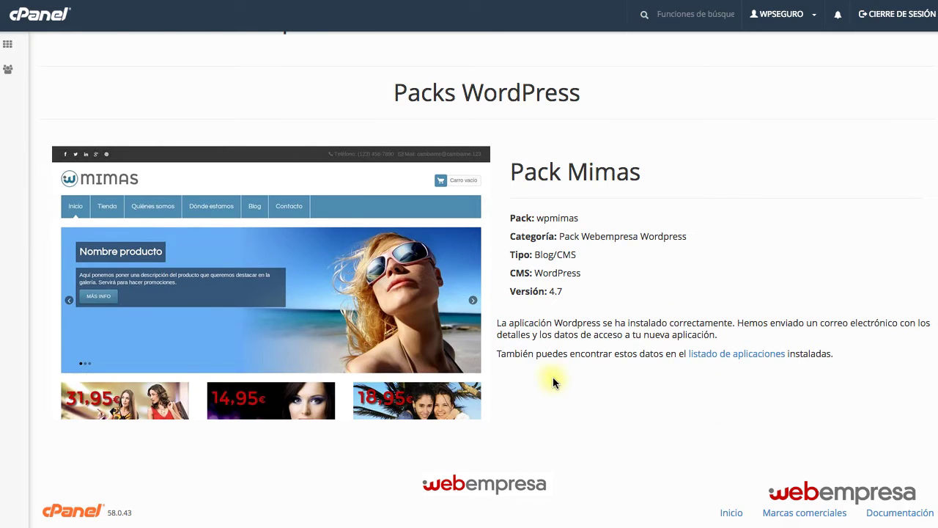
# Go to the packs start page and show the full details of the installed application Mi Blog WordPress.
pyautogui.scroll(3, 205, 233)
pyautogui.scroll(2, 205, 234)
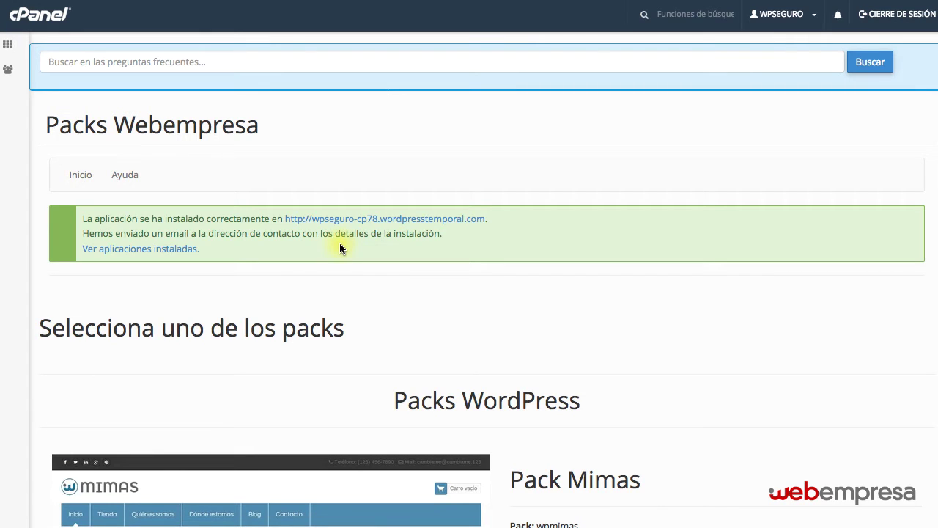
pyautogui.click(79, 178)
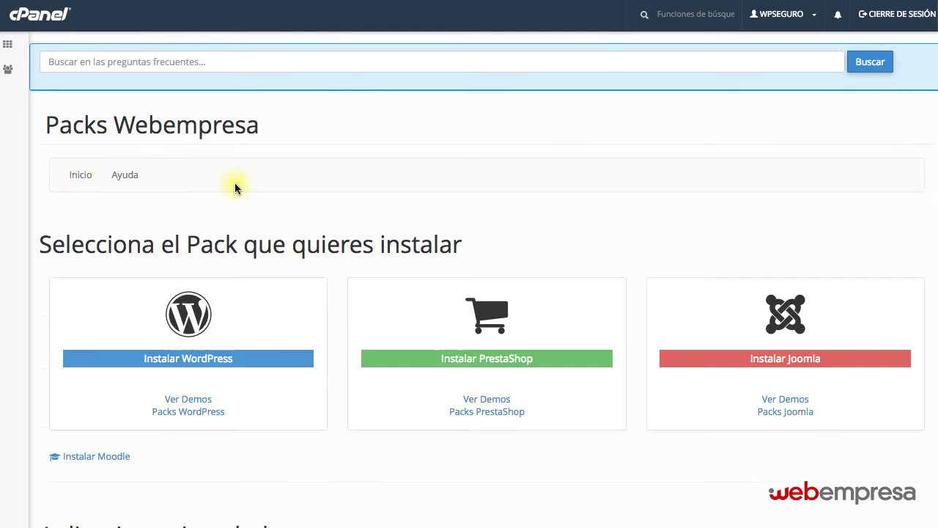
pyautogui.scroll(-5, 283, 184)
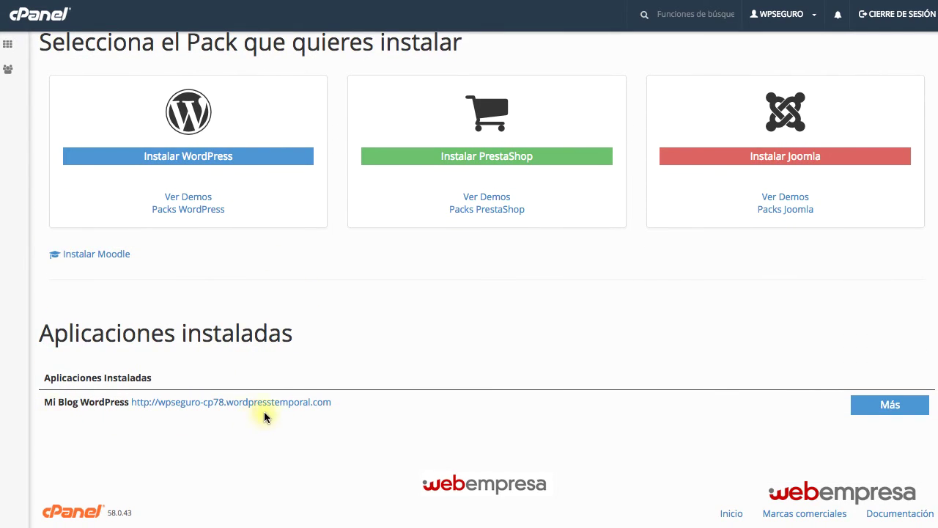
pyautogui.click(889, 408)
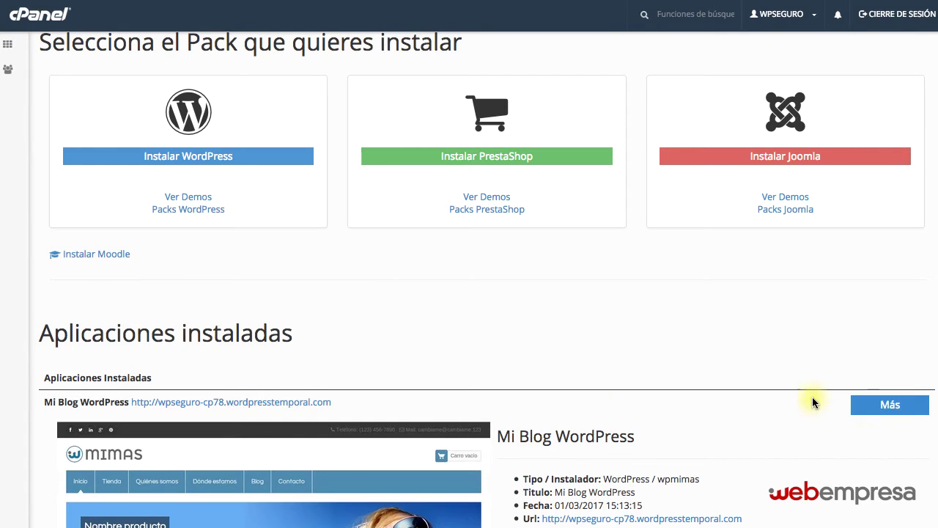
pyautogui.scroll(-4, 792, 393)
pyautogui.scroll(-1, 791, 398)
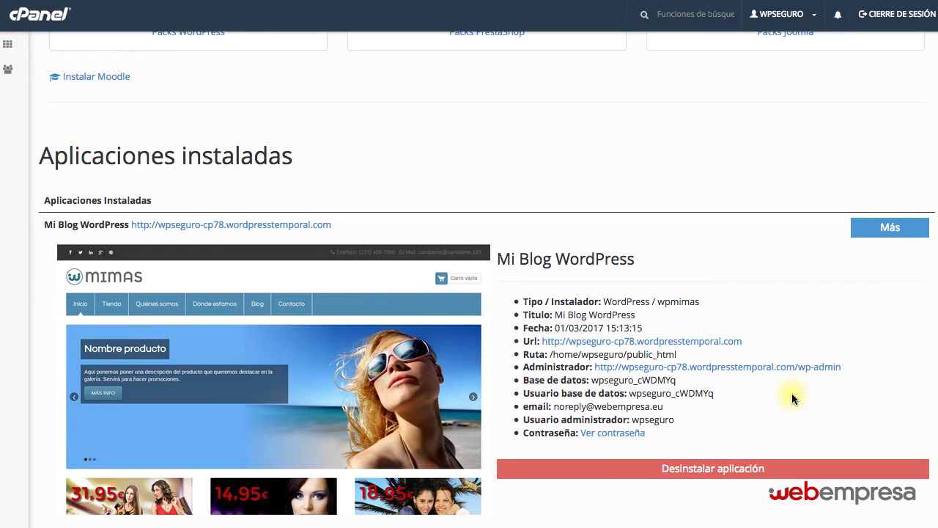
# Review the installed application's type and installer, title and installation path in its details.
pyautogui.doubleClick(624, 302)
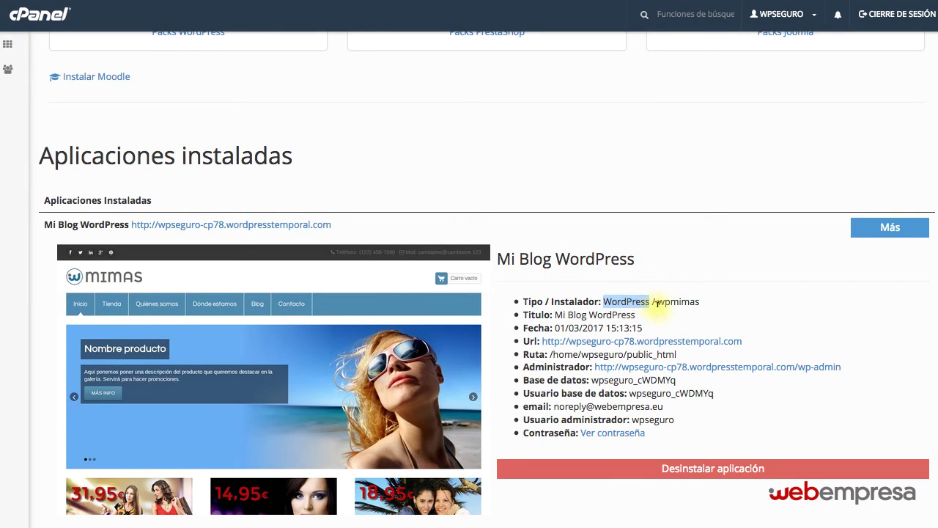
pyautogui.doubleClick(669, 301)
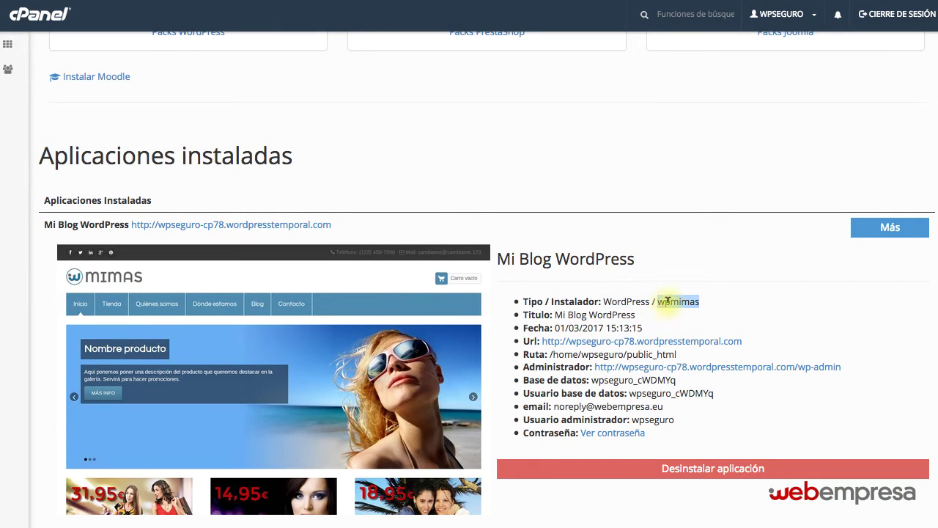
pyautogui.click(565, 312)
pyautogui.moveTo(555, 314); pyautogui.dragTo(635, 315)
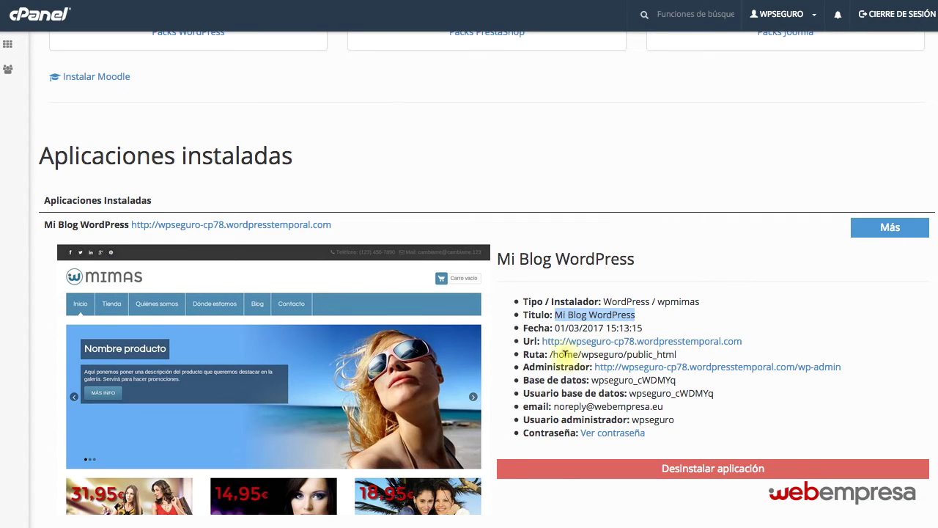
pyautogui.moveTo(549, 354); pyautogui.dragTo(678, 359)
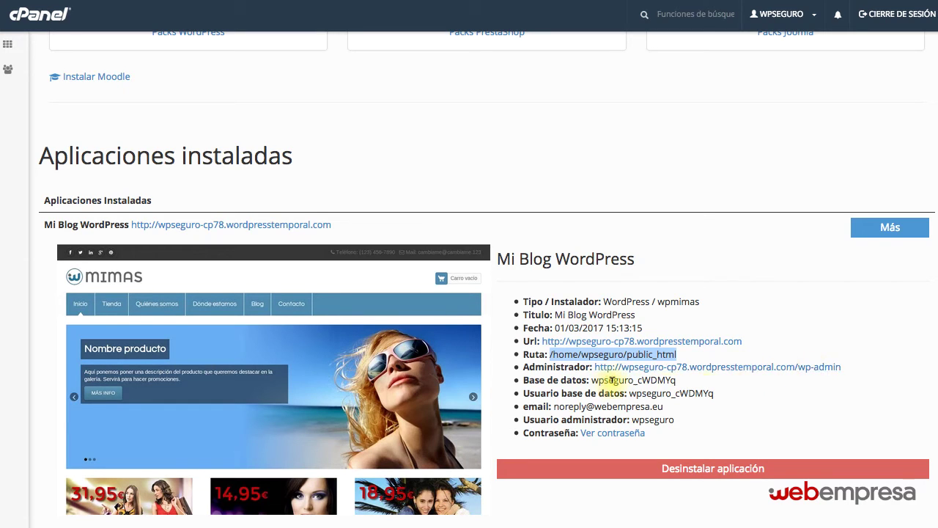
# Reveal the WordPress administrator password in the details of Mi Blog WordPress.
pyautogui.click(621, 433)
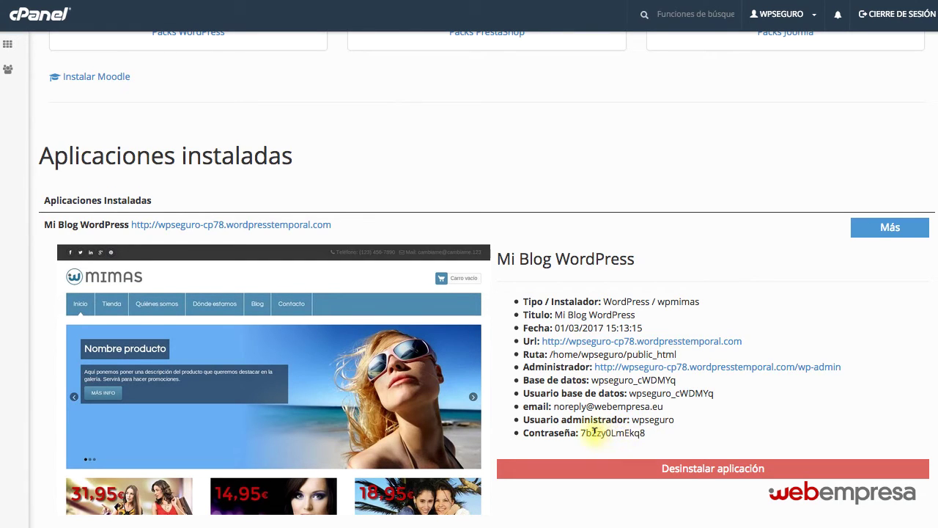
pyautogui.doubleClick(593, 433)
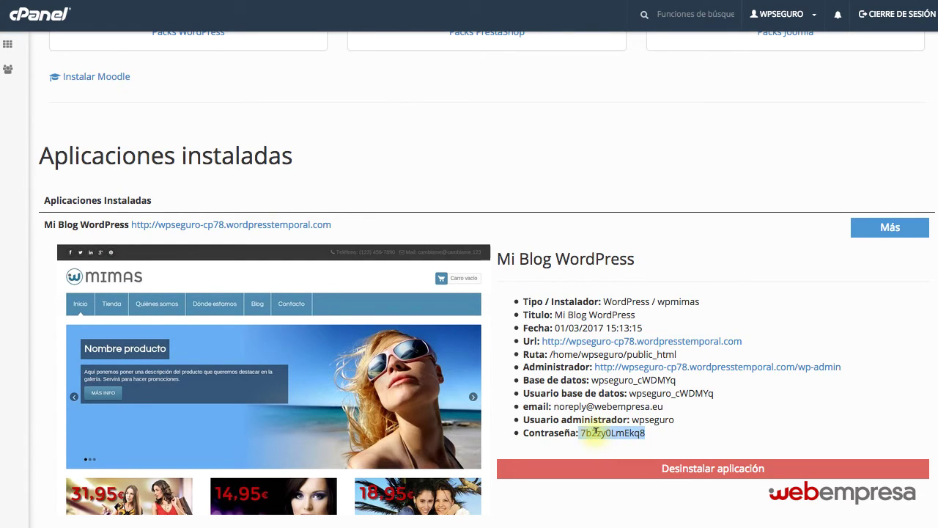
pyautogui.click(763, 420)
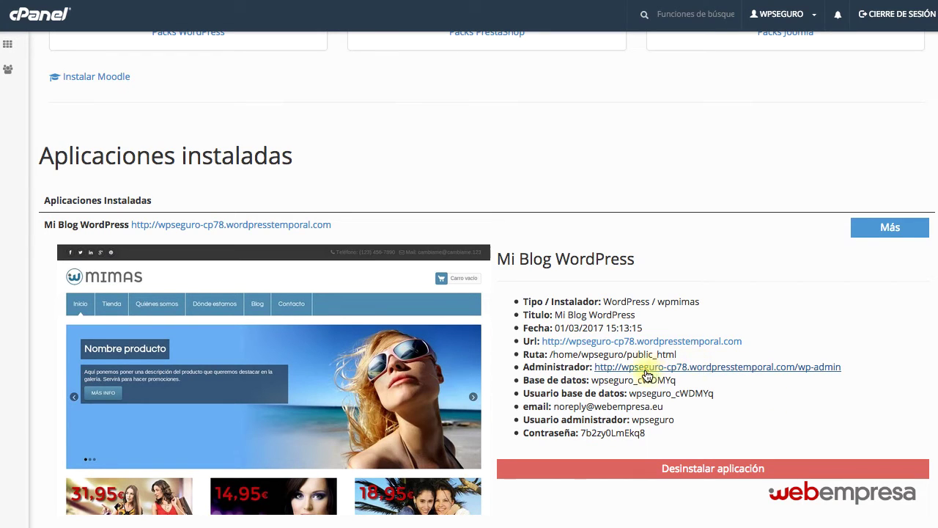
# Open the installed site's wp-admin address and log in with the administrator username and password.
pyautogui.click(781, 372)
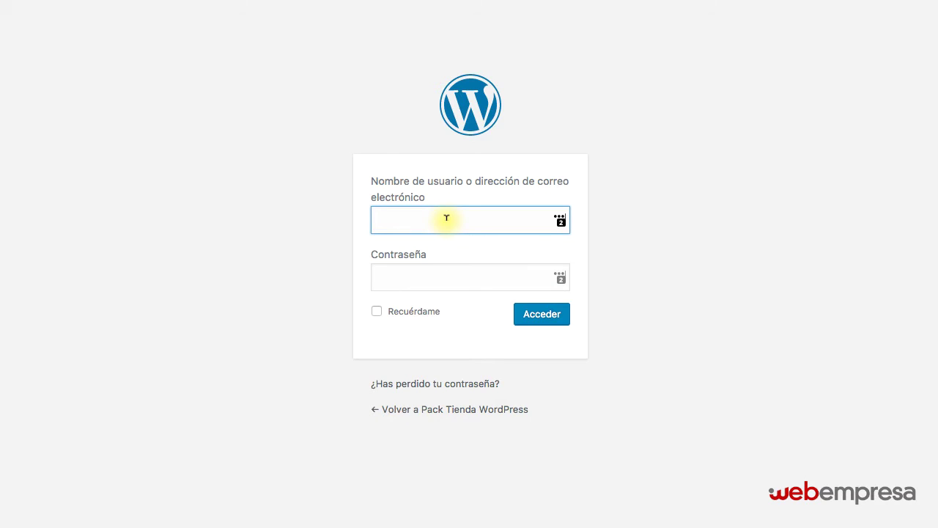
pyautogui.press('super+backslash')
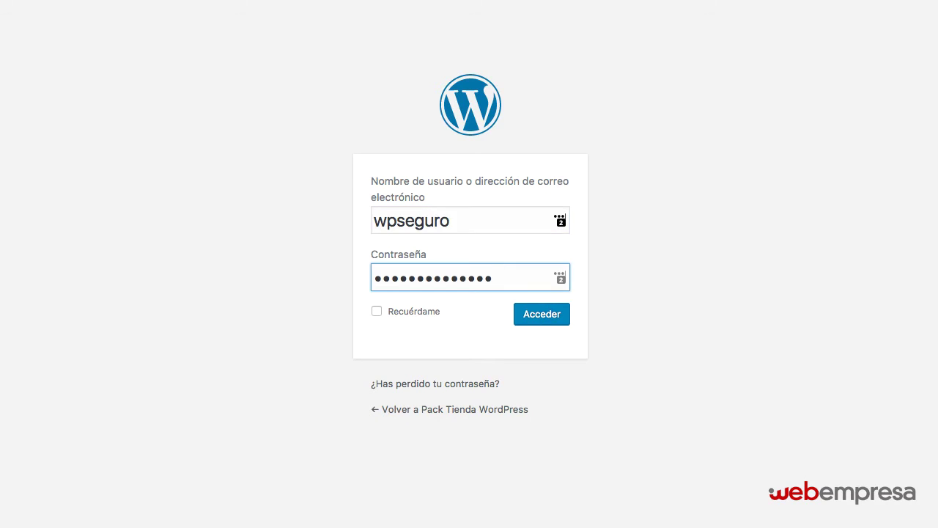
pyautogui.click(536, 318)
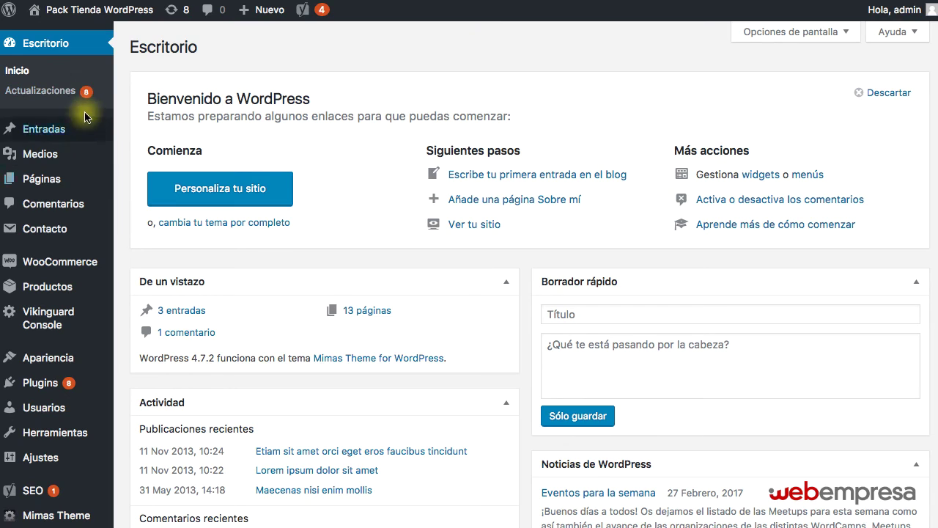
# In the WordPress reading settings, discourage search engines from indexing the site and save the changes.
pyautogui.moveTo(103, 159)
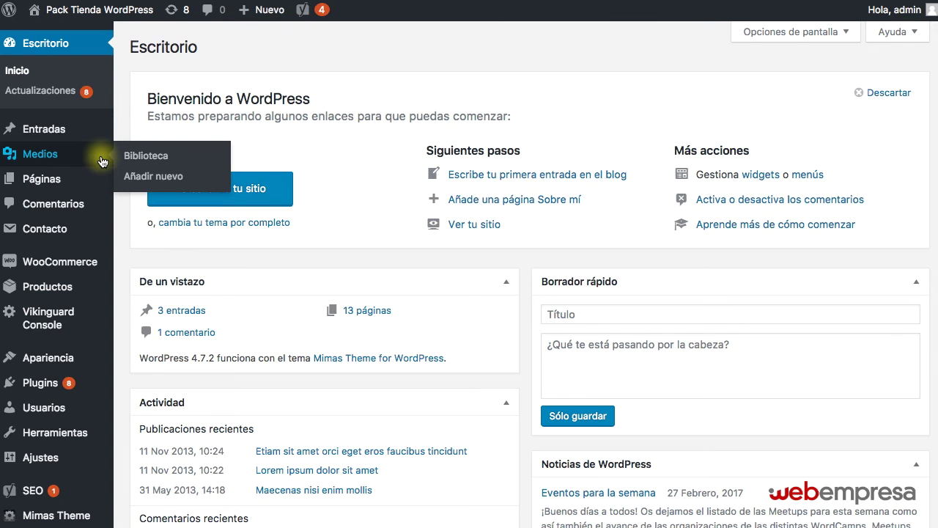
pyautogui.scroll(-5, 88, 243)
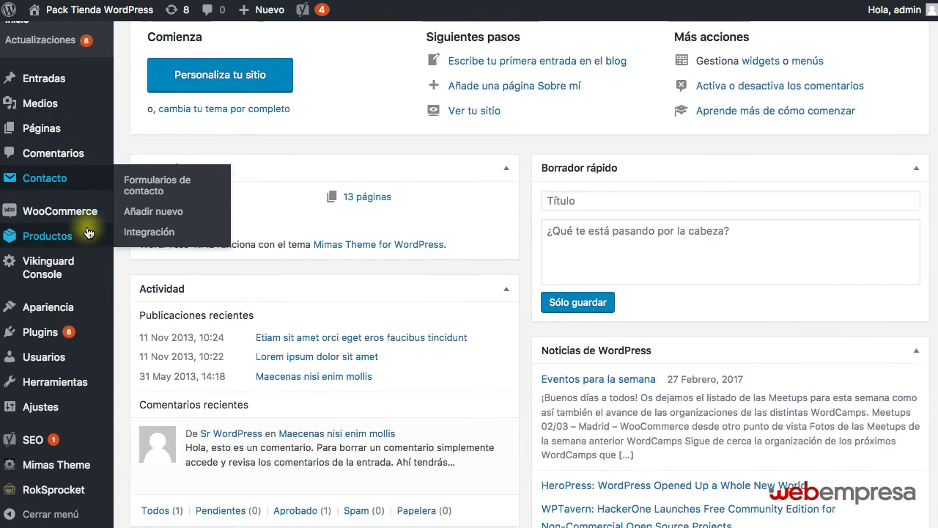
pyautogui.moveTo(50, 409)
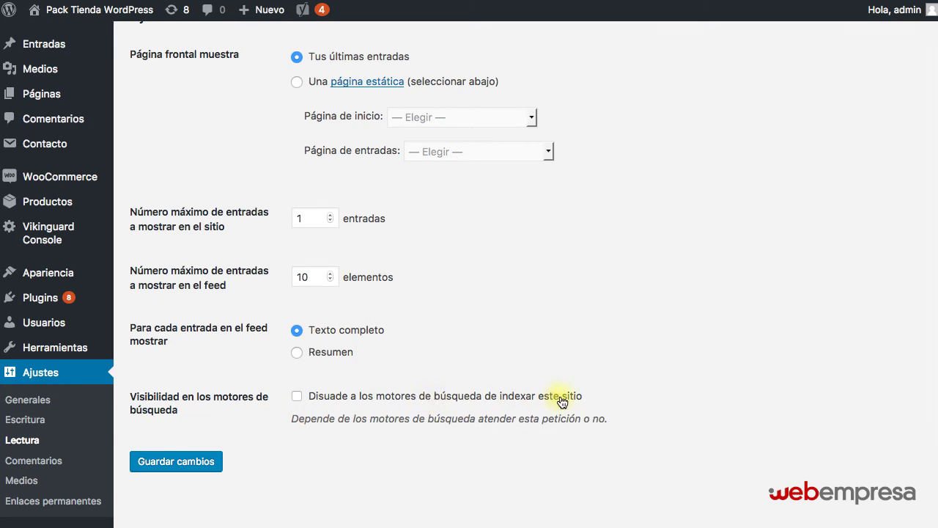
pyautogui.click(297, 397)
pyautogui.click(195, 459)
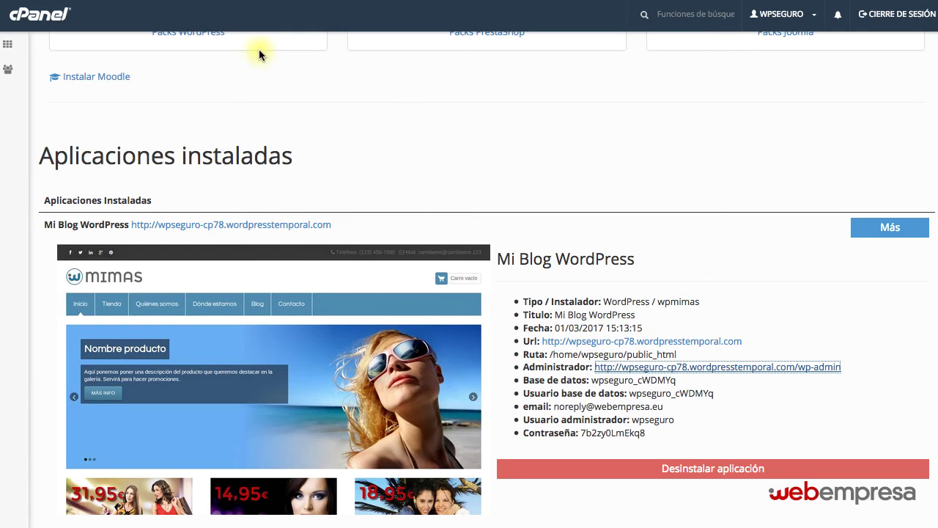
# Return to the cPanel application details, open the site's public URL, and look over its front page down to the footer.
pyautogui.scroll(-1, 480, 179)
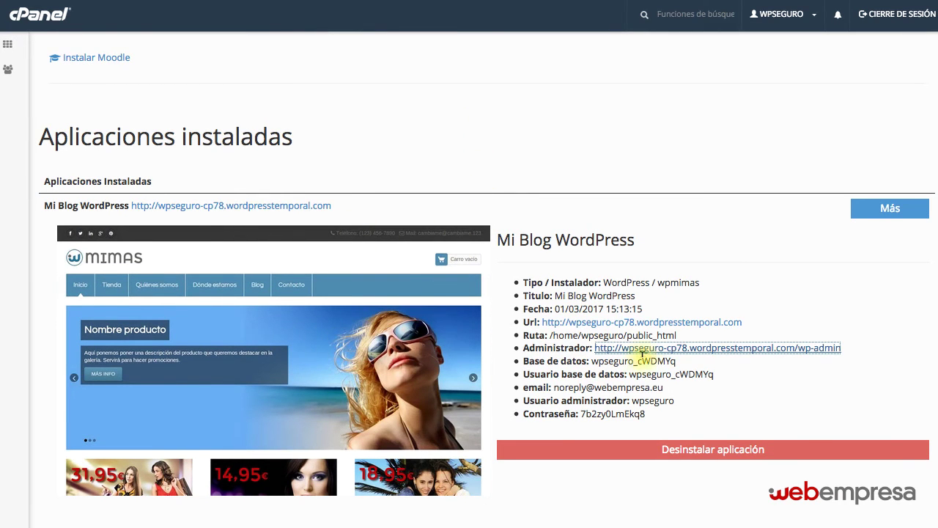
pyautogui.click(614, 323)
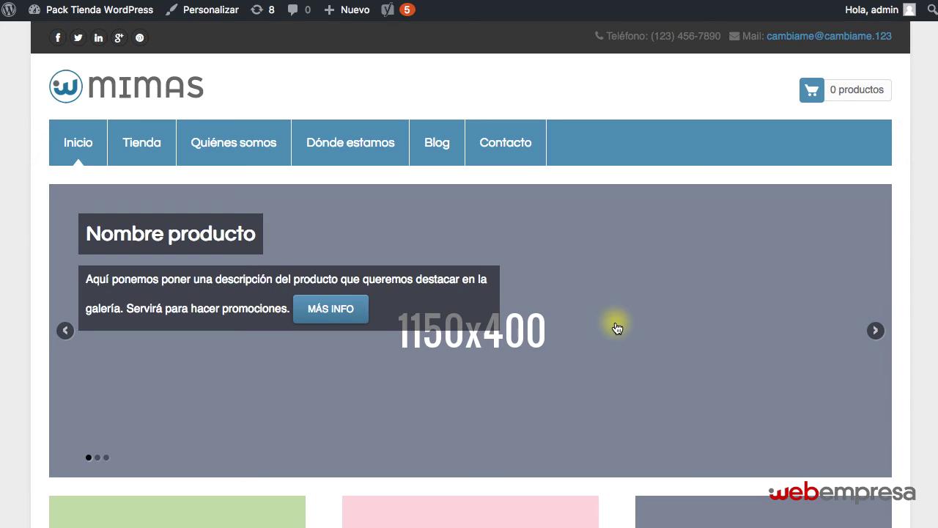
pyautogui.scroll(-15, 475, 321)
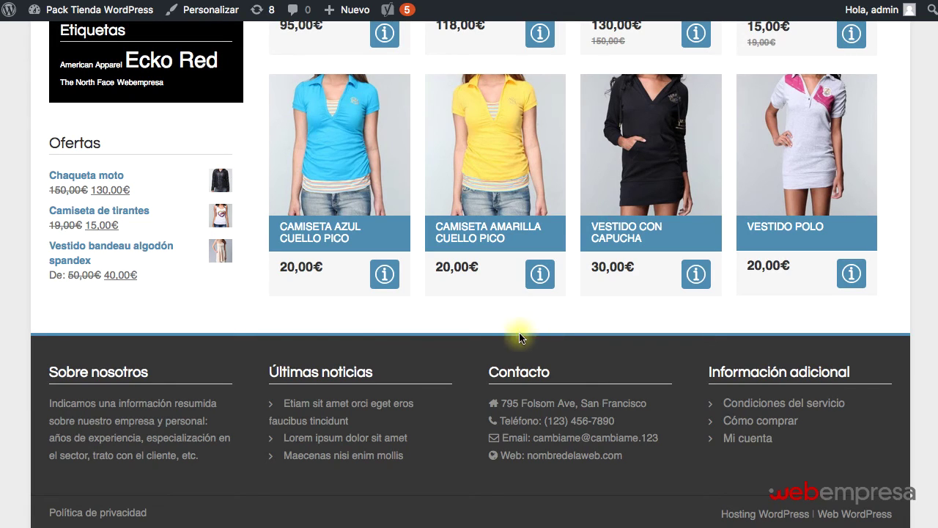
pyautogui.scroll(15, 545, 334)
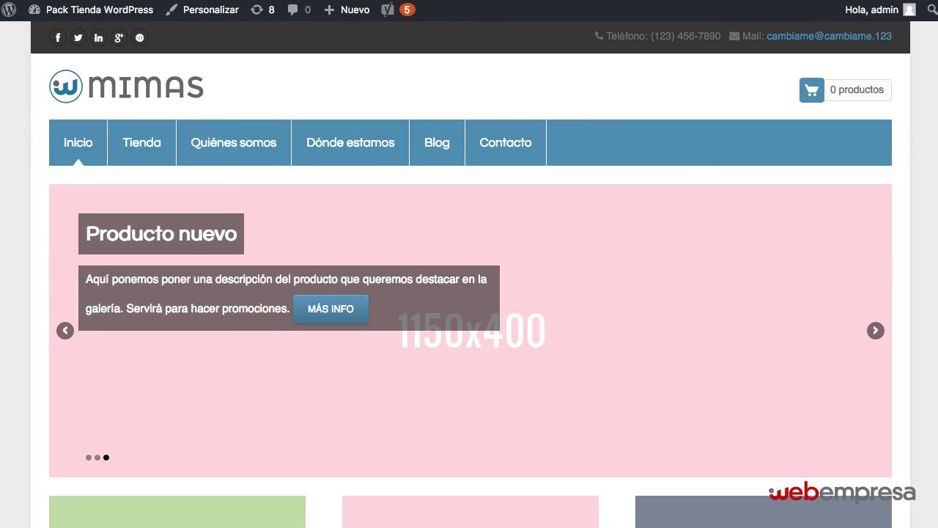
# In the cPanel File Manager, refresh the public_html listing and look through the installed WordPress files.
pyautogui.moveTo(369, 15)
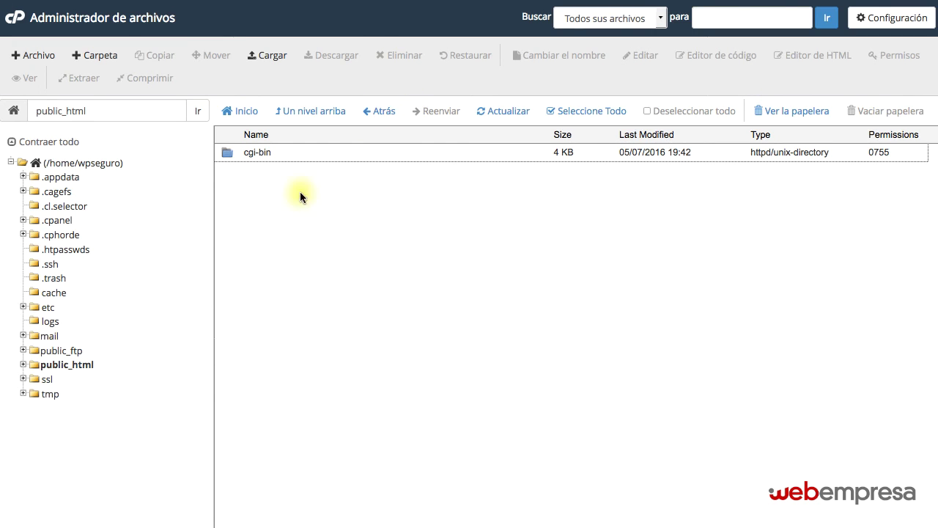
pyautogui.click(495, 114)
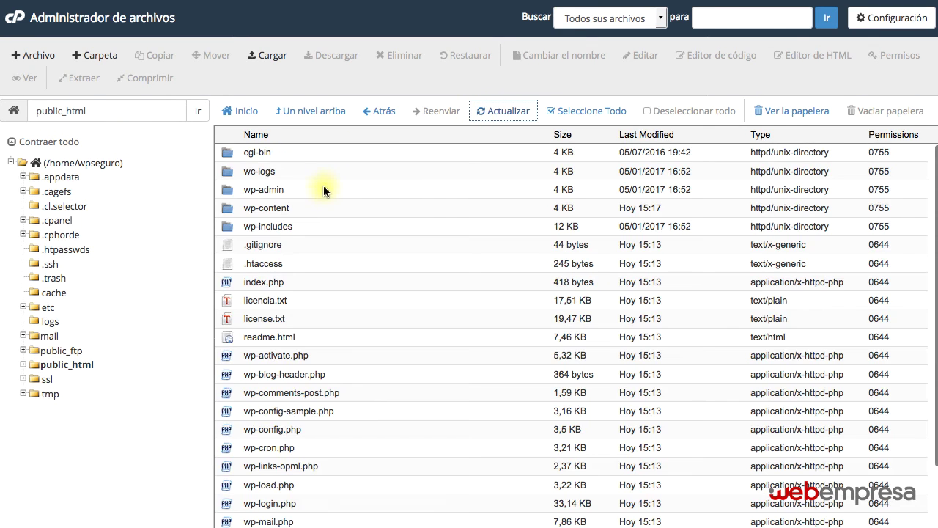
pyautogui.scroll(-3, 321, 177)
pyautogui.click(321, 183)
pyautogui.scroll(3, 321, 184)
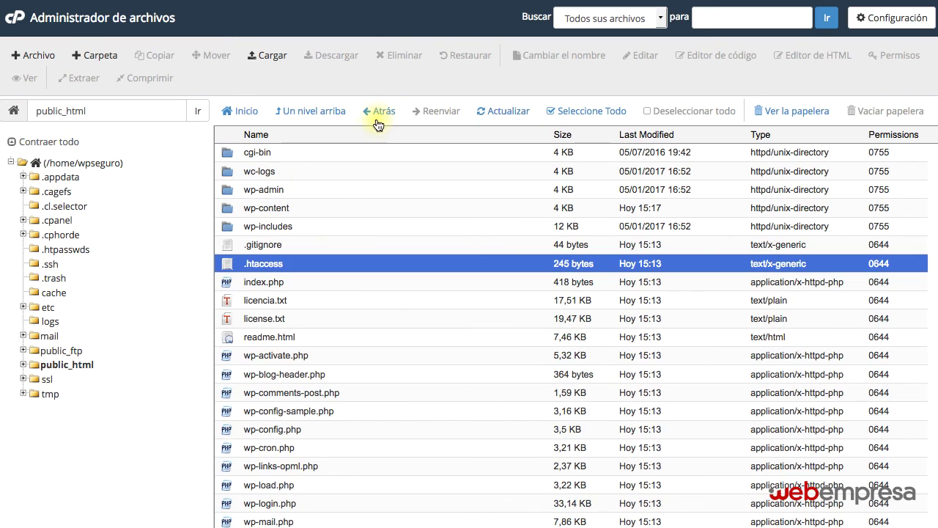
# Open wp-config.php from public_html in the code editor and review its configuration from start to end.
pyautogui.rightClick(302, 429)
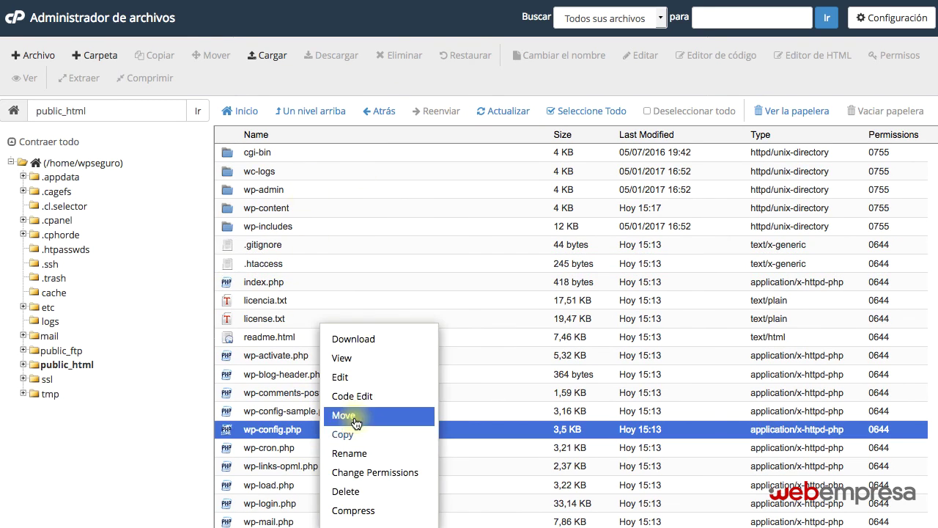
pyautogui.click(362, 393)
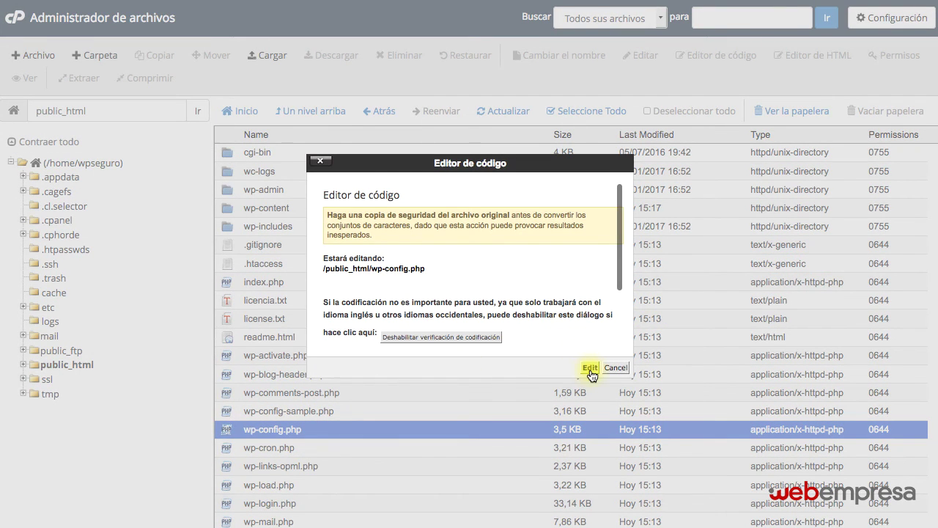
pyautogui.click(590, 367)
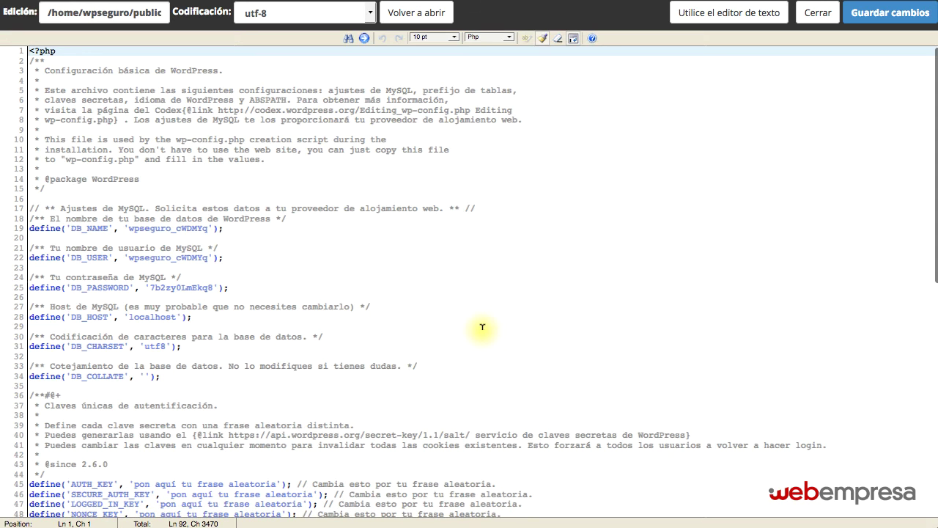
pyautogui.scroll(-5, 492, 319)
pyautogui.scroll(-4, 493, 320)
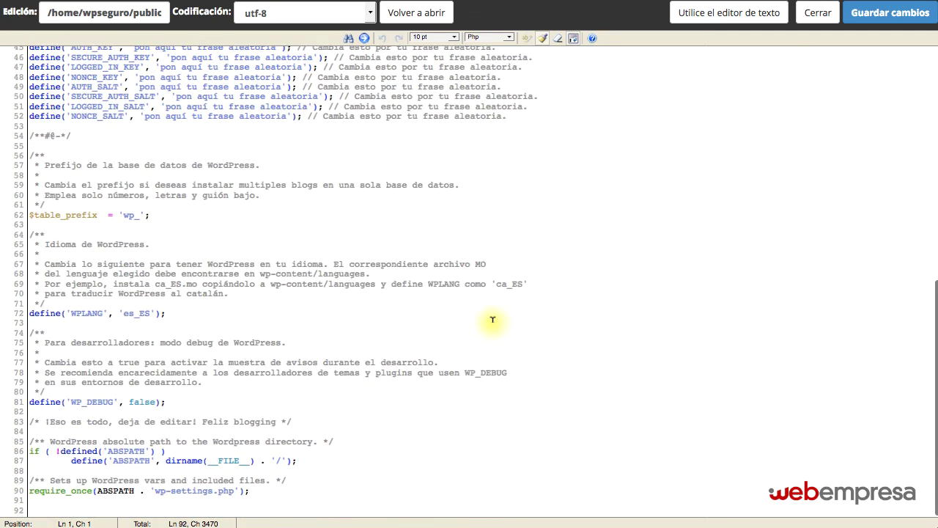
pyautogui.scroll(9, 493, 320)
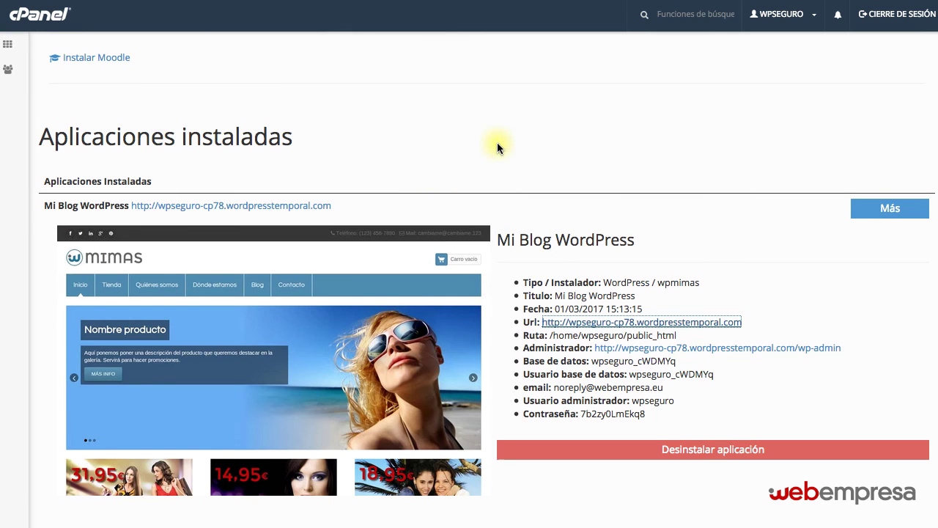
pyautogui.click(796, 324)
pyautogui.scroll(-1, 789, 323)
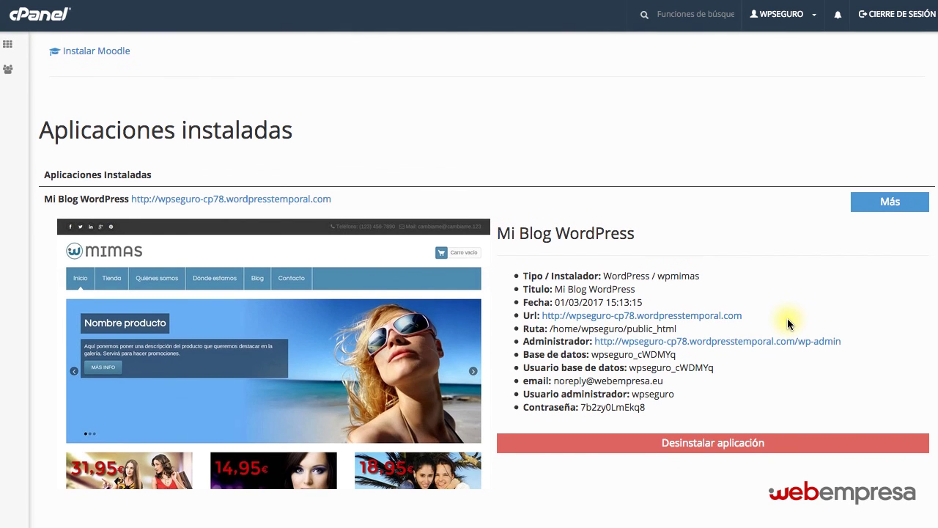